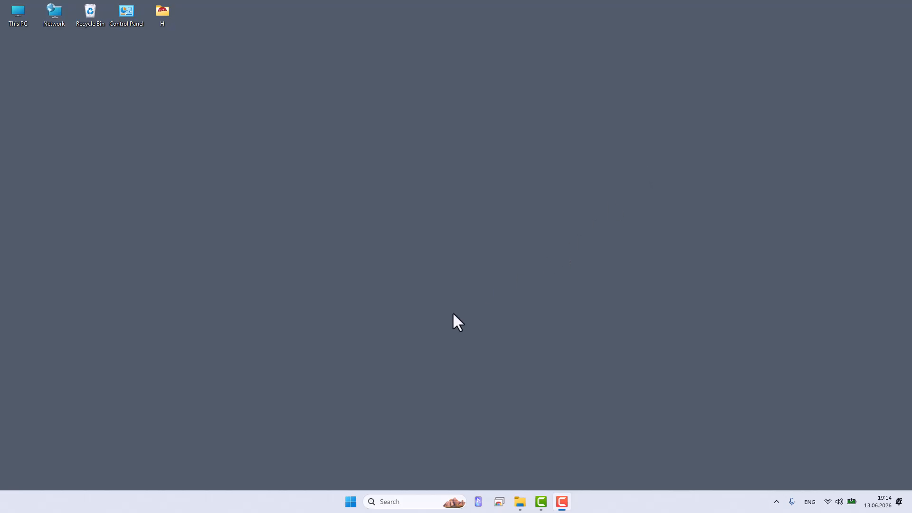
Launch Microsoft Store from Start and search for 'EduPlan'
{"action": "left_click", "coordinate": [350, 501]}
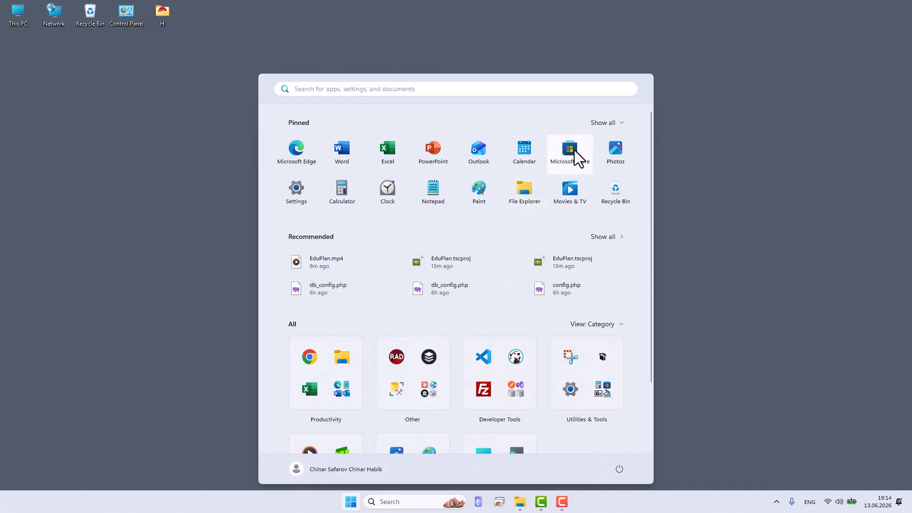
{"action": "left_click", "coordinate": [575, 151]}
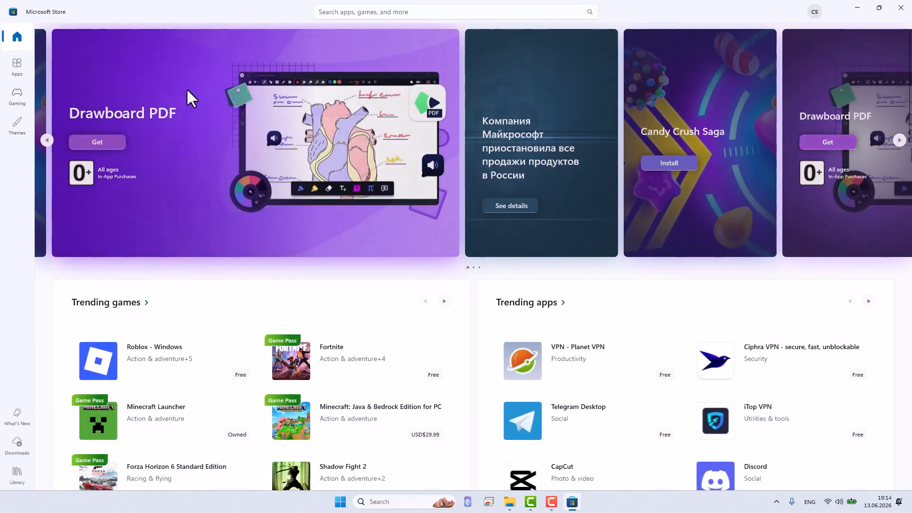
{"action": "left_click", "coordinate": [327, 12]}
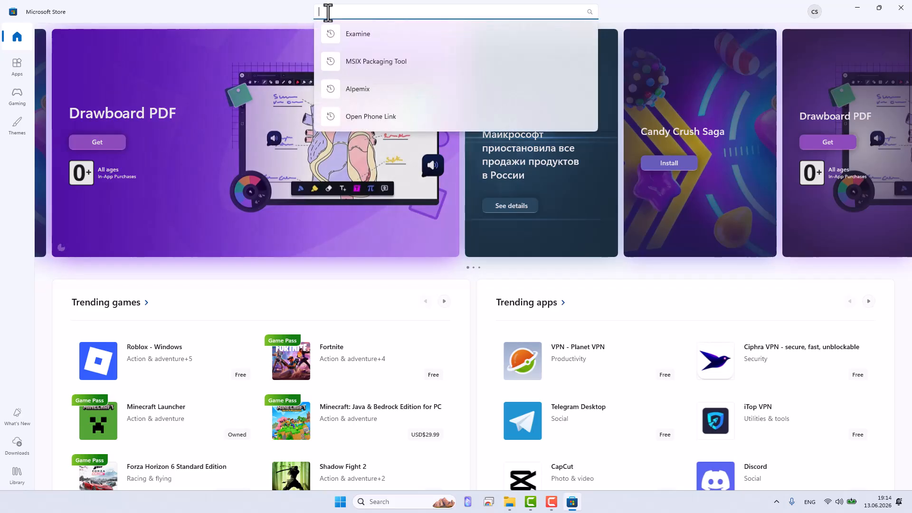
{"action": "type", "text": "EduPlan"}
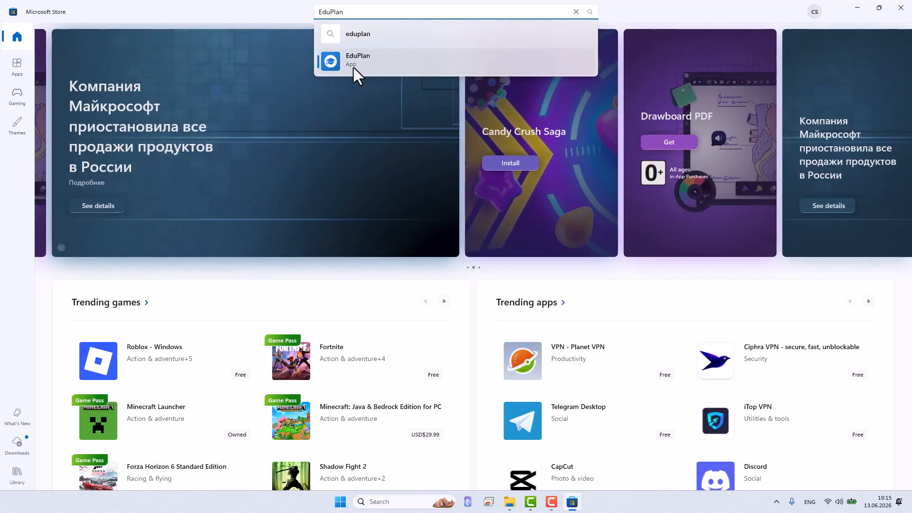
Open the EduPlan (ChinarSoft) product page in the Store and install the app
{"action": "left_click", "coordinate": [344, 67]}
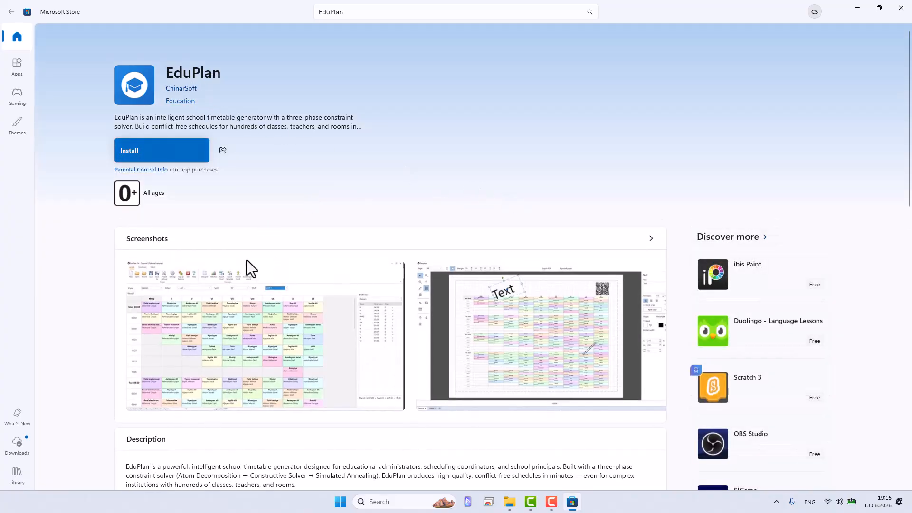
{"action": "scroll", "coordinate": [169, 355], "scroll_direction": "down", "scroll_amount": 1}
{"action": "scroll", "coordinate": [175, 356], "scroll_direction": "up", "scroll_amount": 1}
{"action": "left_click", "coordinate": [137, 153]}
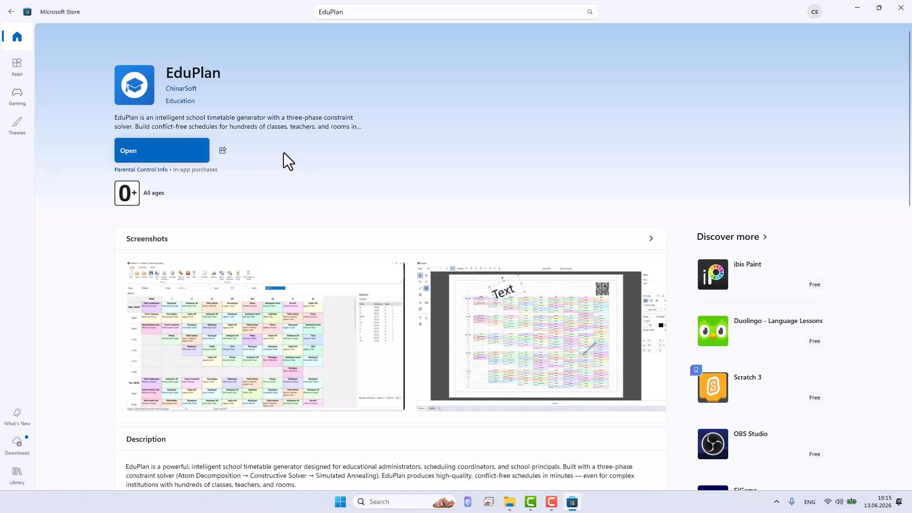
Launch EduPlan, set its login dialog language to English, then close the app
{"action": "left_click", "coordinate": [138, 156]}
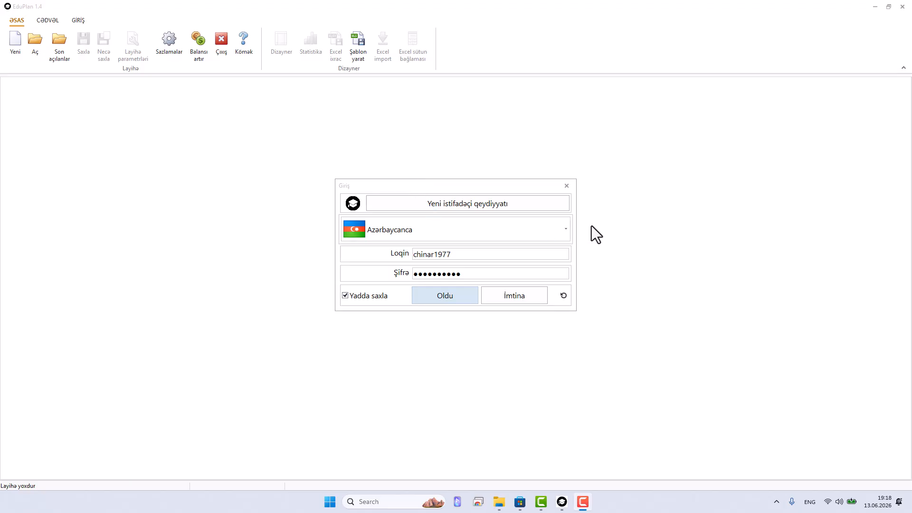
{"action": "left_click", "coordinate": [566, 229]}
{"action": "left_click", "coordinate": [429, 252]}
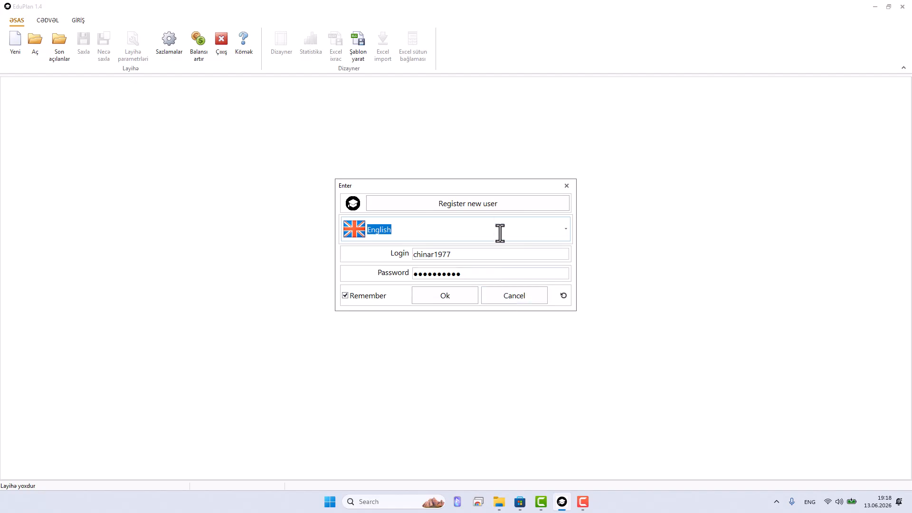
{"action": "left_click", "coordinate": [511, 297]}
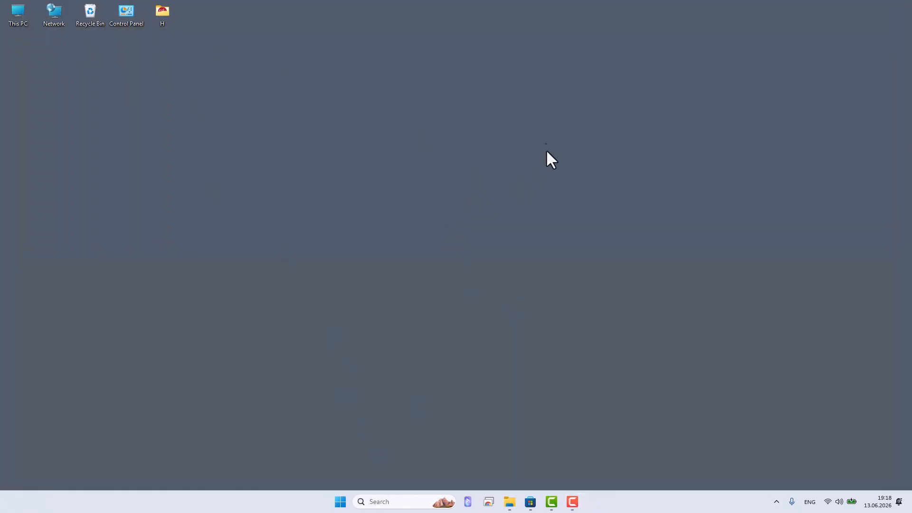
Uninstall EduPlan from the Start menu's Recommended list and close Start
{"action": "left_click", "coordinate": [341, 502]}
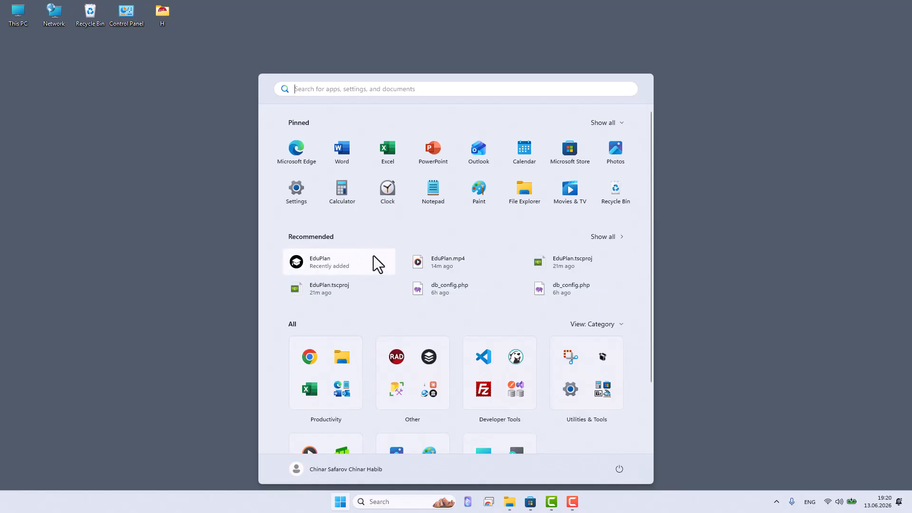
{"action": "right_click", "coordinate": [338, 262]}
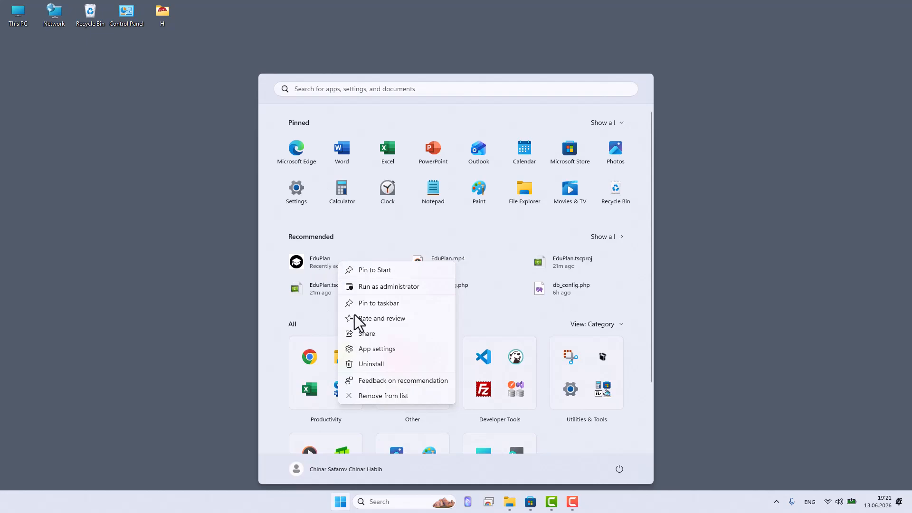
{"action": "left_click", "coordinate": [366, 366]}
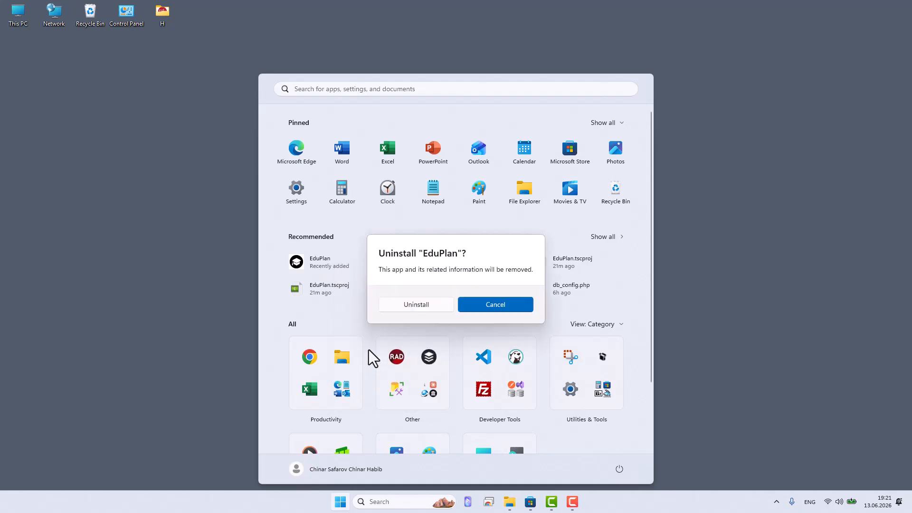
{"action": "left_click", "coordinate": [428, 305]}
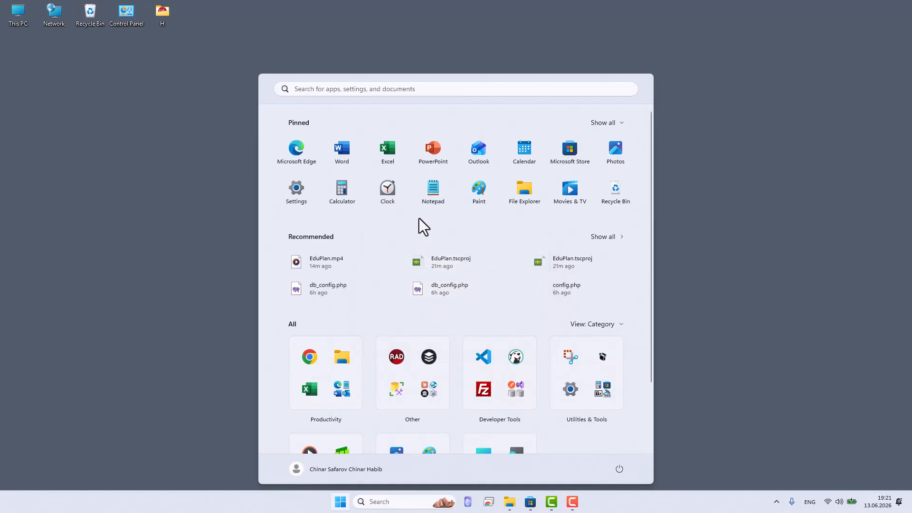
{"action": "left_click", "coordinate": [672, 121]}
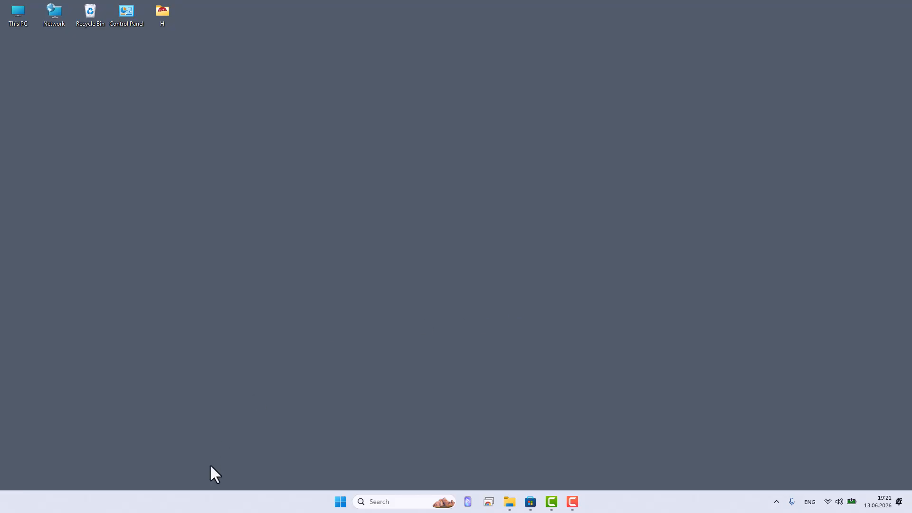
Launch Google Chrome from Start with the usual profile
{"action": "left_click", "coordinate": [340, 502]}
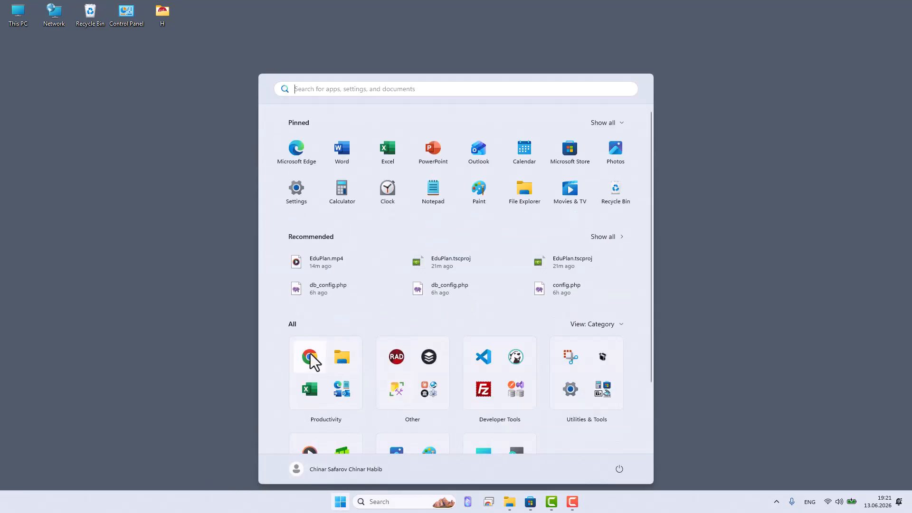
{"action": "left_click", "coordinate": [310, 356]}
{"action": "left_click", "coordinate": [346, 236]}
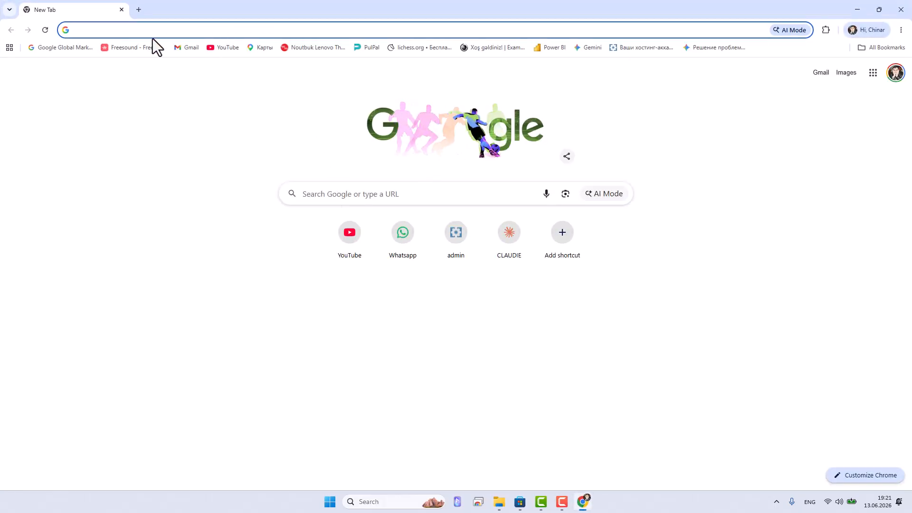
Go to examine.space and download the EduPlanSetup zip from its EduPlan page
{"action": "left_click", "coordinate": [132, 29]}
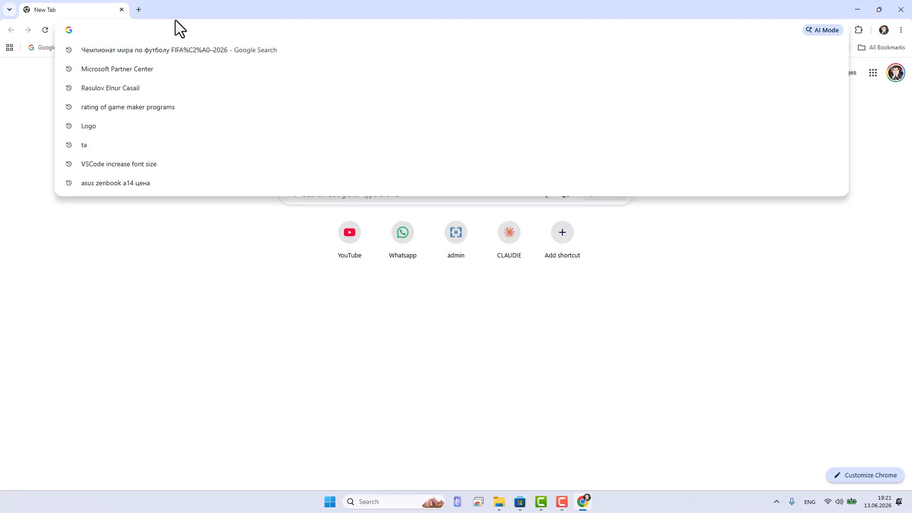
{"action": "type", "text": "examine.space/az"}
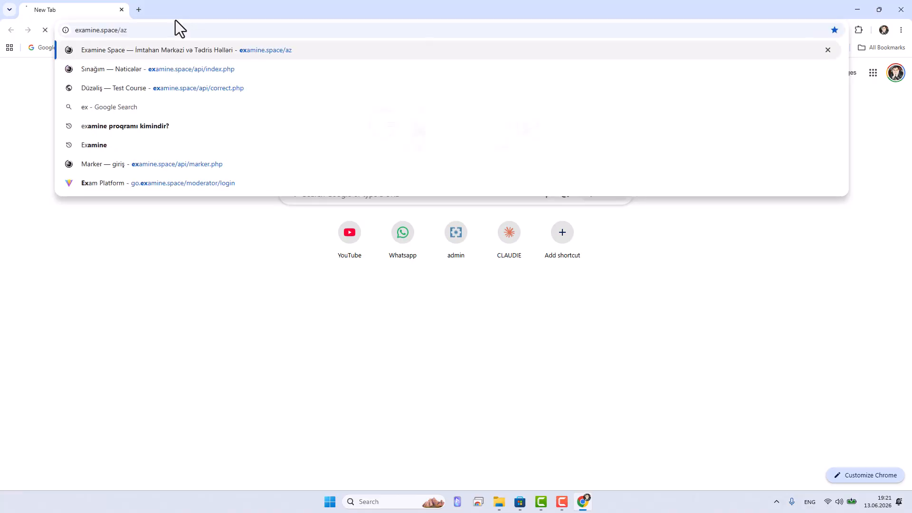
{"action": "key", "text": "Return"}
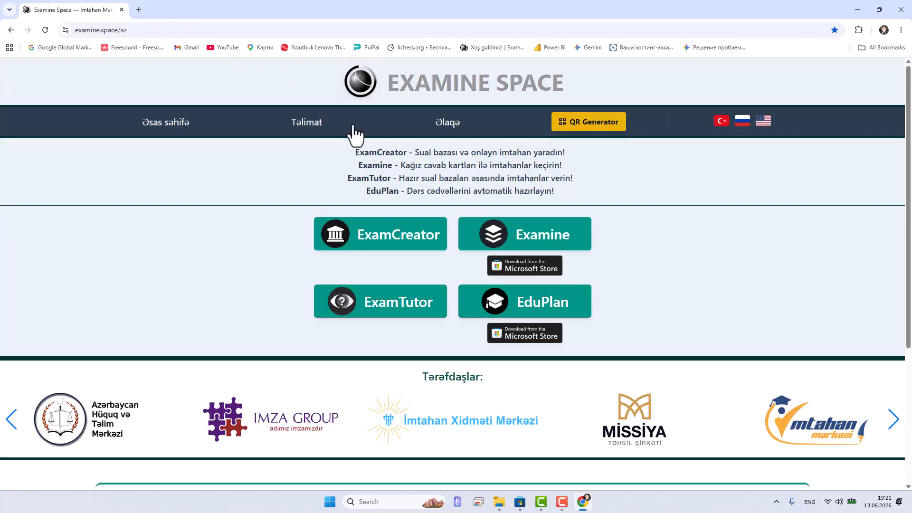
{"action": "left_click", "coordinate": [509, 306]}
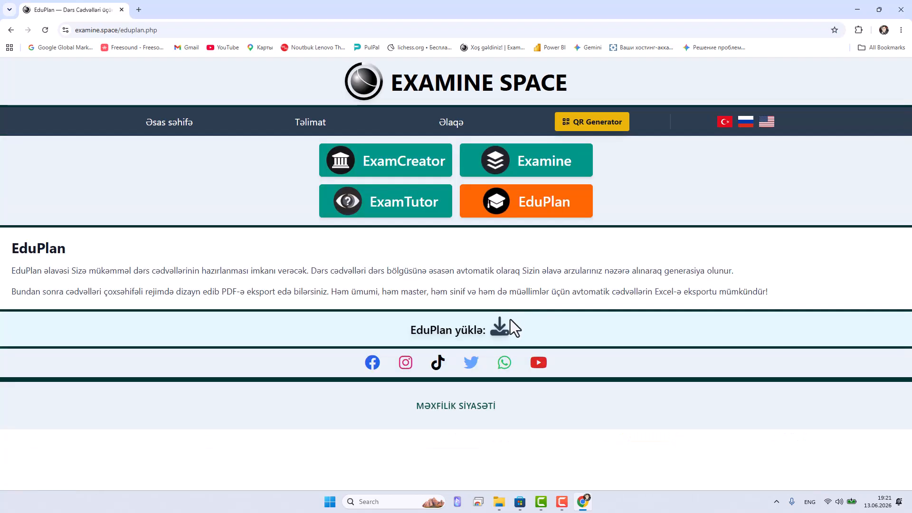
{"action": "left_click", "coordinate": [527, 322]}
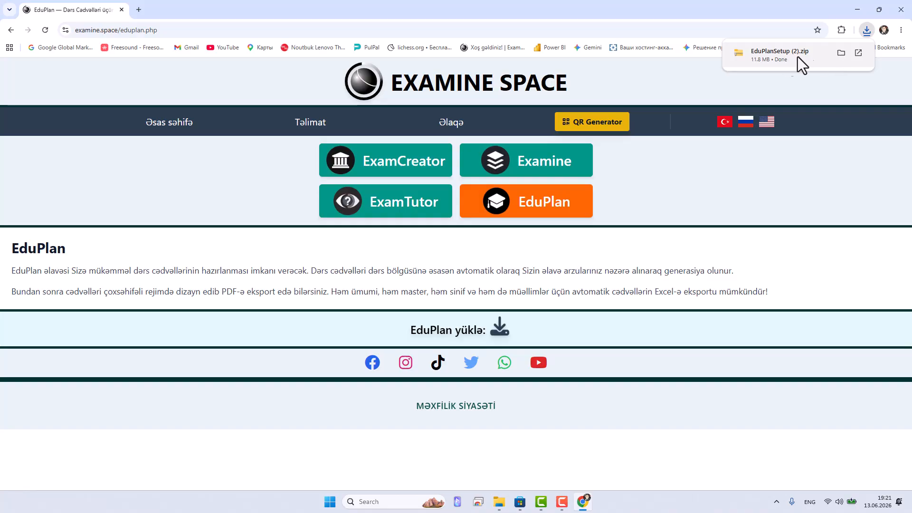
Open EduPlanSetup (2).zip in Downloads and run EduPlanSetup.exe from inside it
{"action": "left_click", "coordinate": [838, 54]}
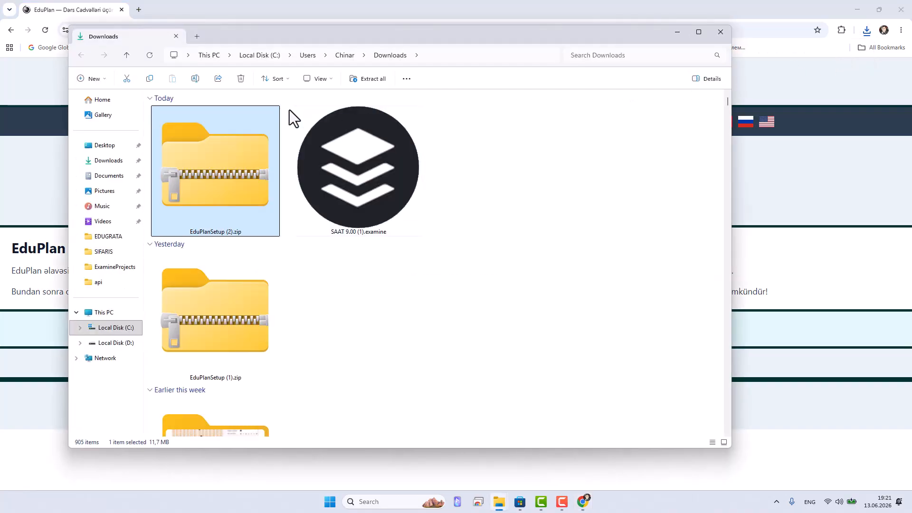
{"action": "double_click", "coordinate": [190, 155]}
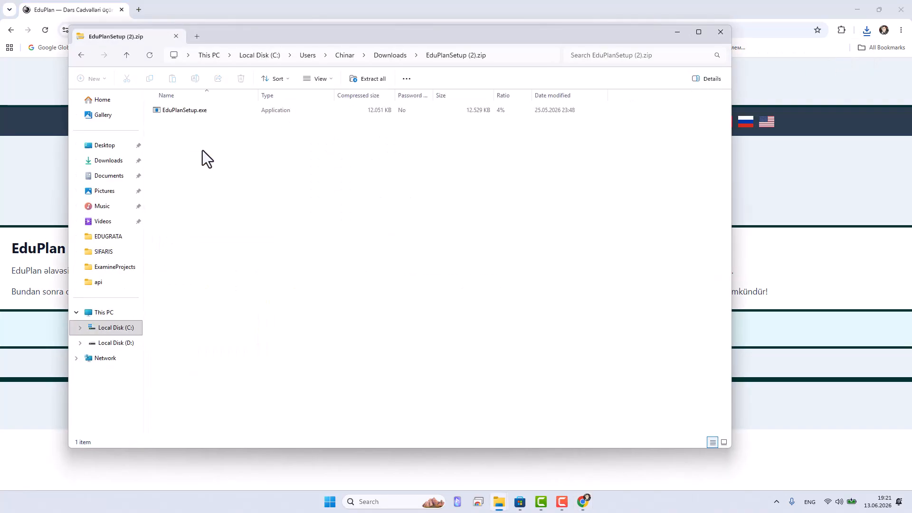
{"action": "right_click", "coordinate": [184, 113]}
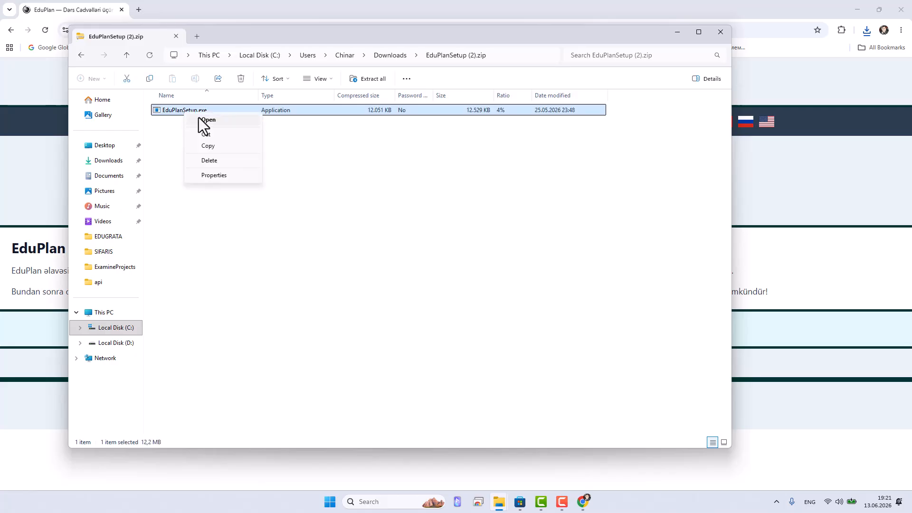
{"action": "left_click", "coordinate": [200, 119]}
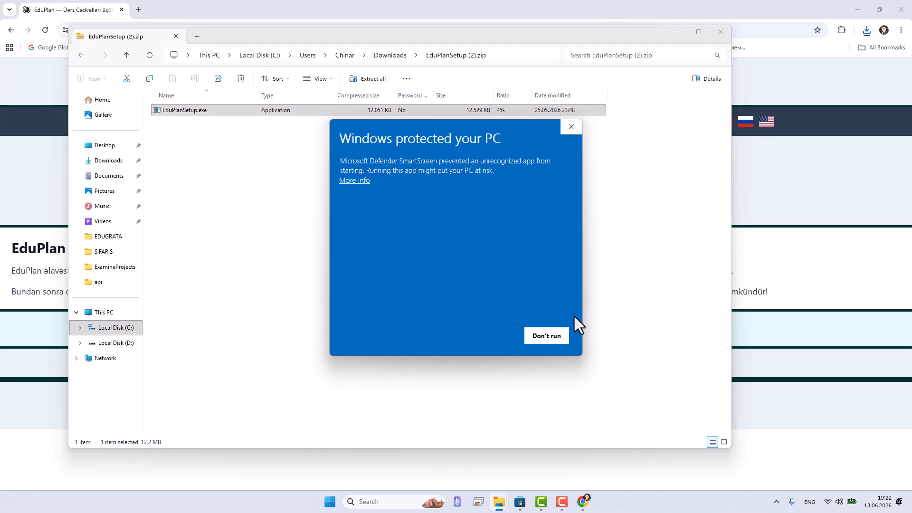
Run the unrecognized setup anyway and choose to install EduPlan for all users
{"action": "left_click", "coordinate": [349, 186]}
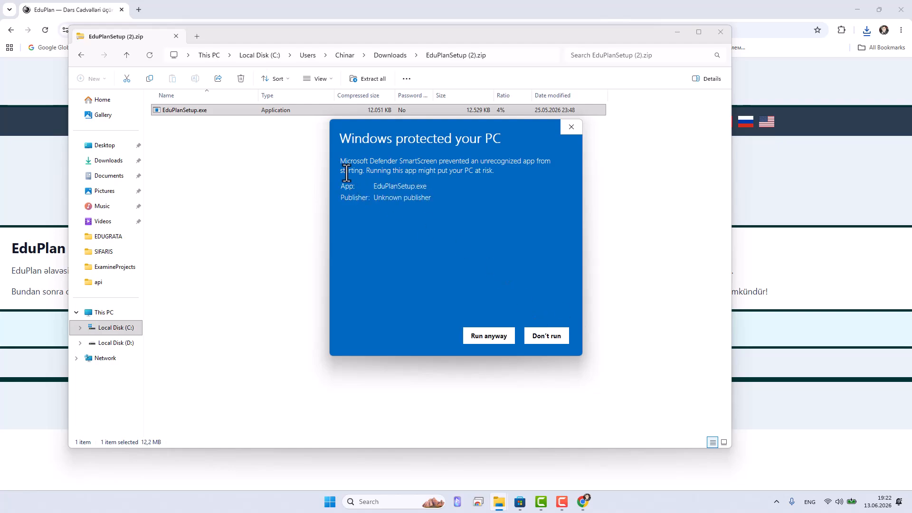
{"action": "left_click", "coordinate": [477, 333]}
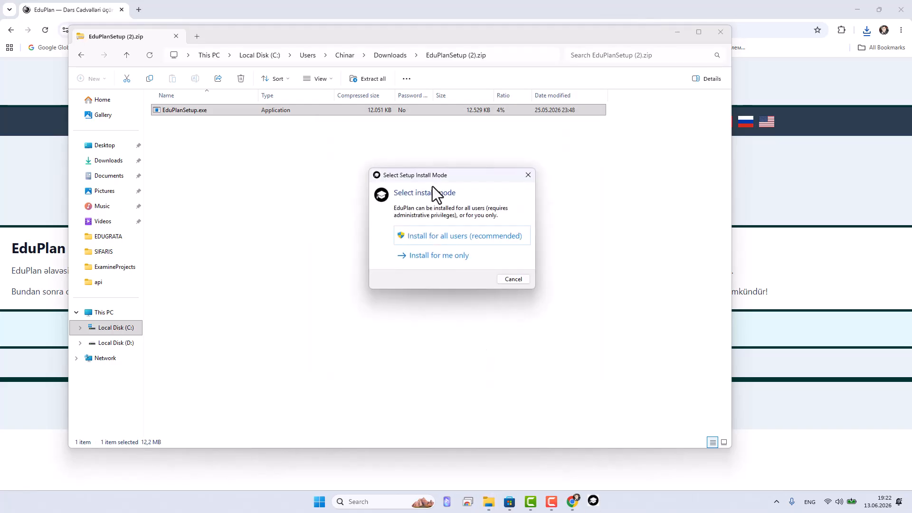
{"action": "left_click", "coordinate": [414, 235]}
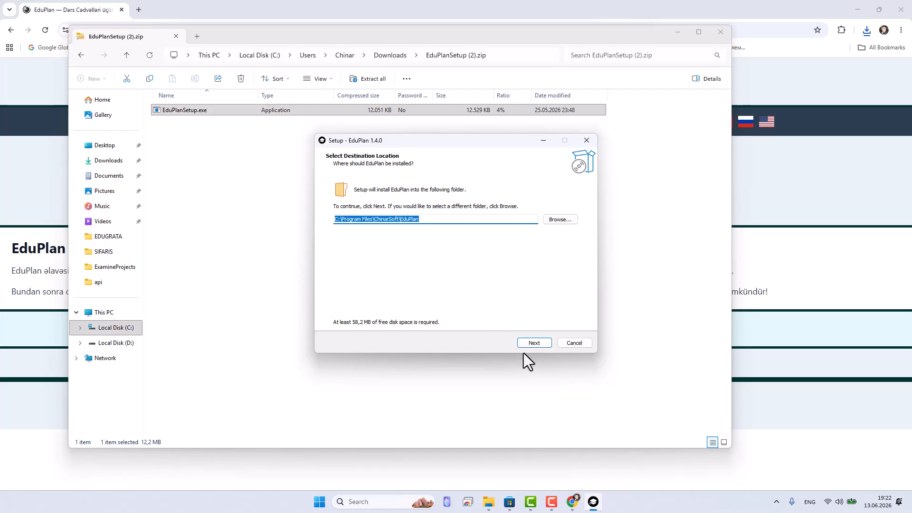
Keep the default folders, add a desktop shortcut, install EduPlan 1.4.0, and finish
{"action": "left_click", "coordinate": [528, 343]}
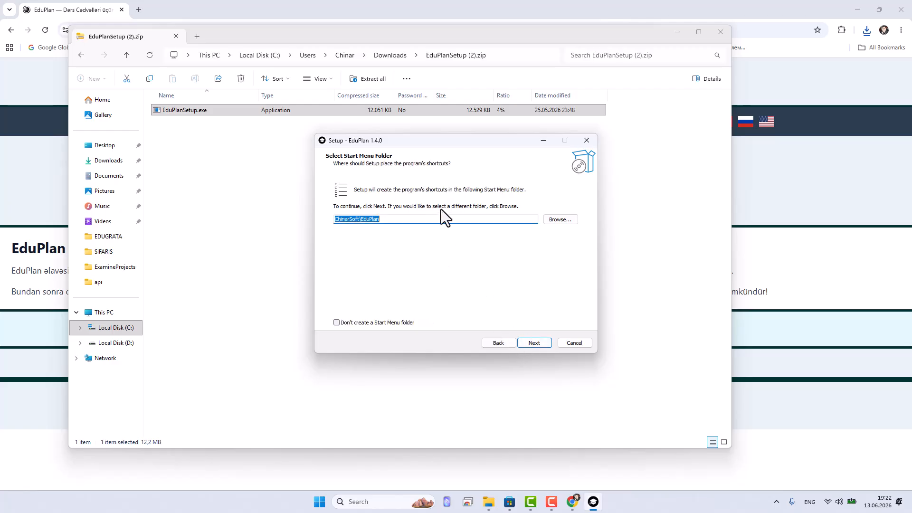
{"action": "left_click", "coordinate": [528, 343]}
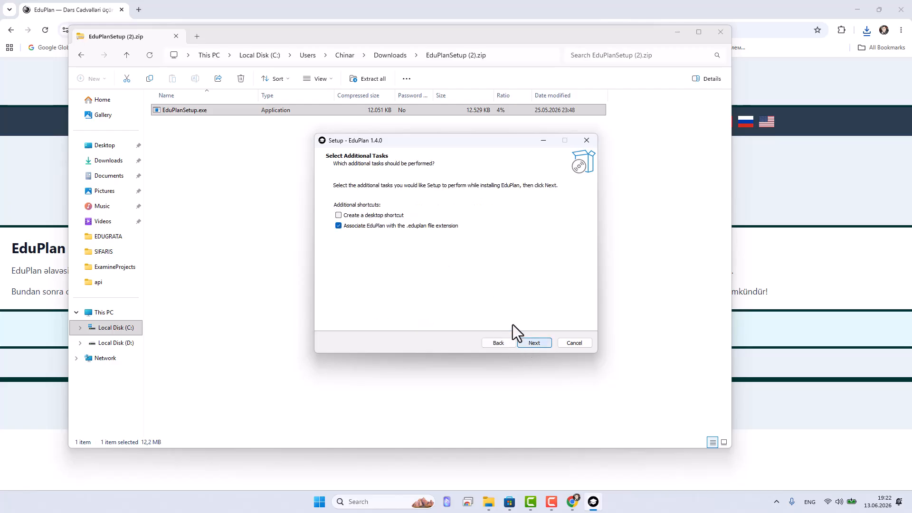
{"action": "left_click", "coordinate": [347, 216]}
{"action": "left_click", "coordinate": [536, 343]}
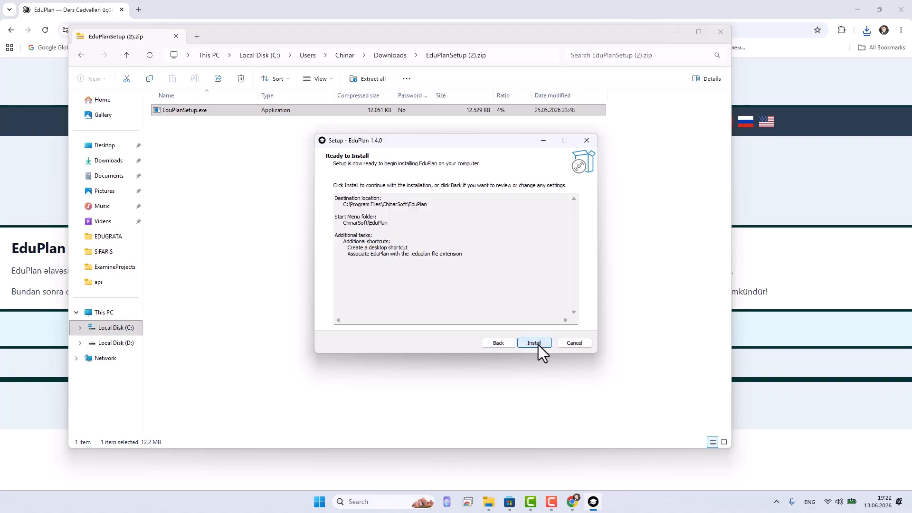
{"action": "left_click", "coordinate": [537, 343]}
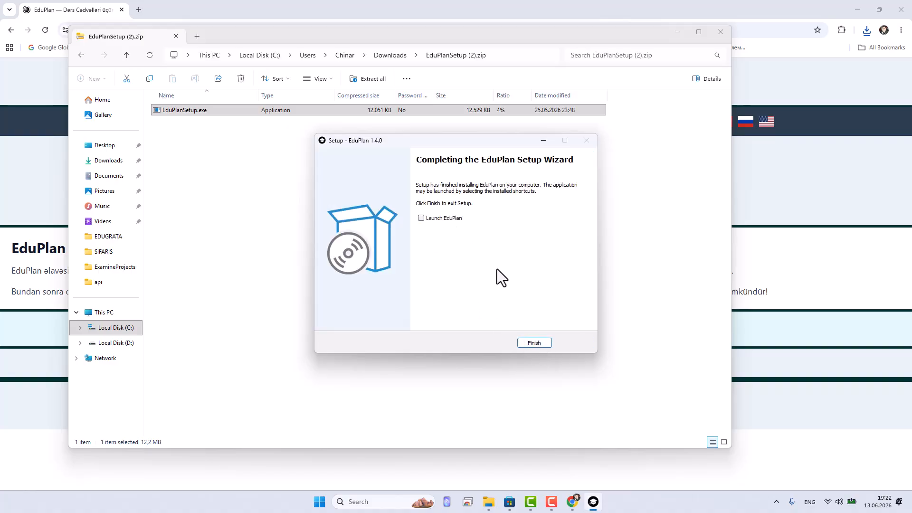
{"action": "left_click", "coordinate": [535, 344]}
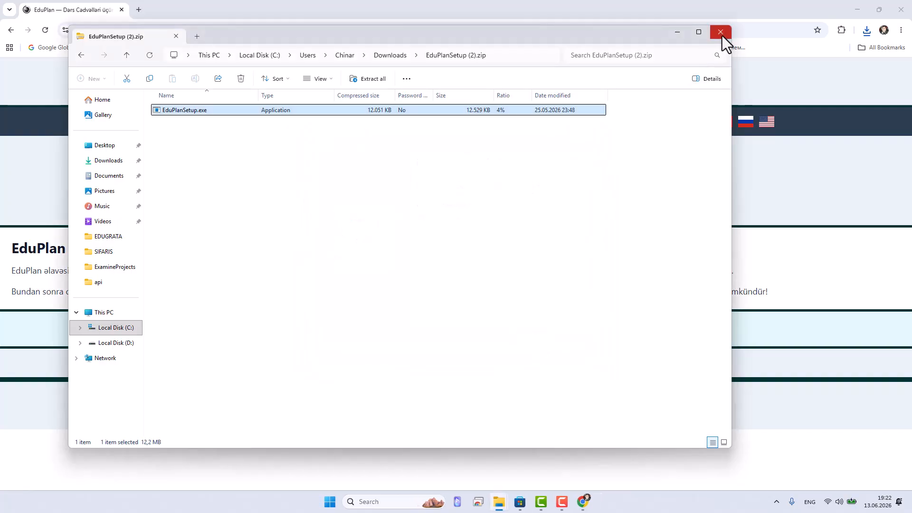
Close the zip folder and Chrome, then launch EduPlan from its desktop shortcut
{"action": "left_click", "coordinate": [721, 32]}
{"action": "key", "text": "alt+F4"}
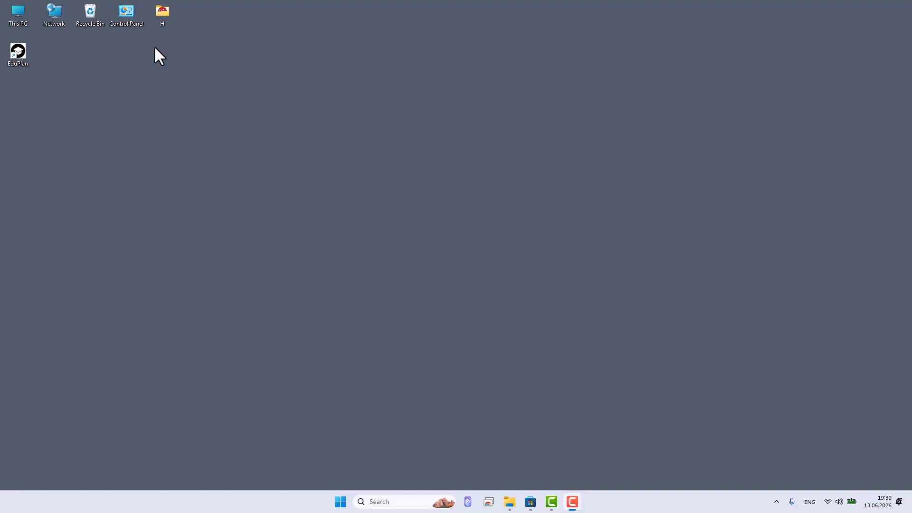
{"action": "left_click", "coordinate": [155, 48]}
{"action": "double_click", "coordinate": [18, 54]}
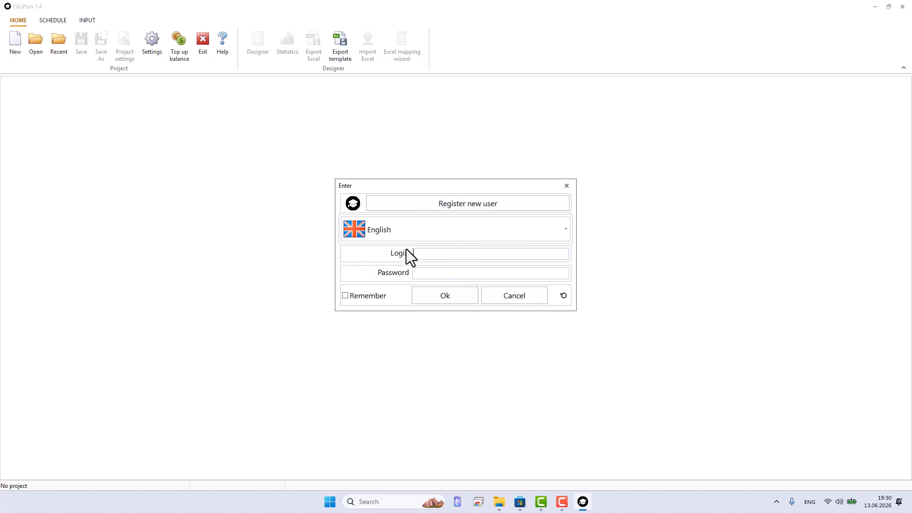
Switch EduPlan's interface to Azərbaycanca and open the new-user registration form
{"action": "left_click", "coordinate": [565, 228]}
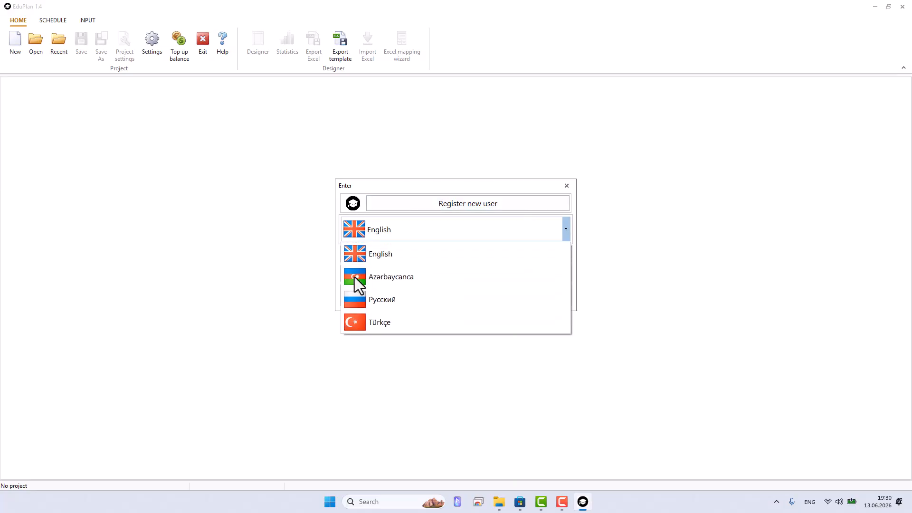
{"action": "left_click", "coordinate": [354, 278]}
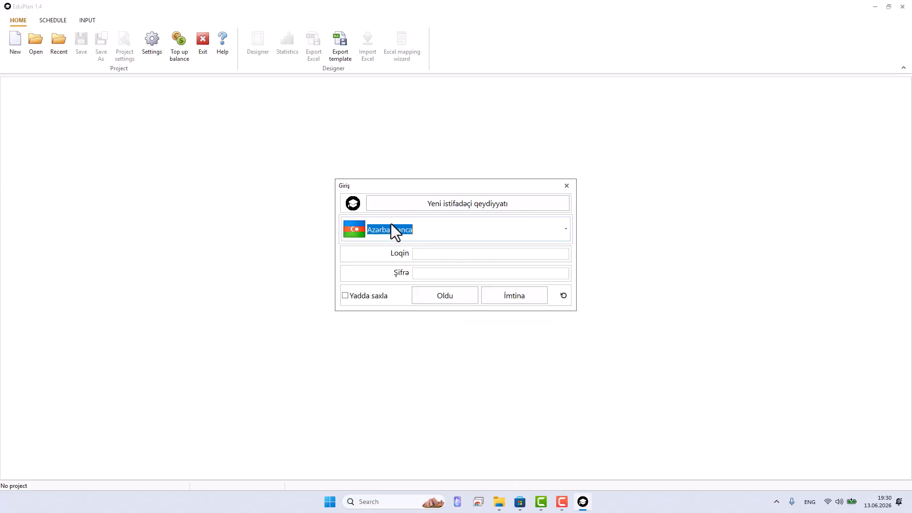
{"action": "left_click", "coordinate": [482, 207]}
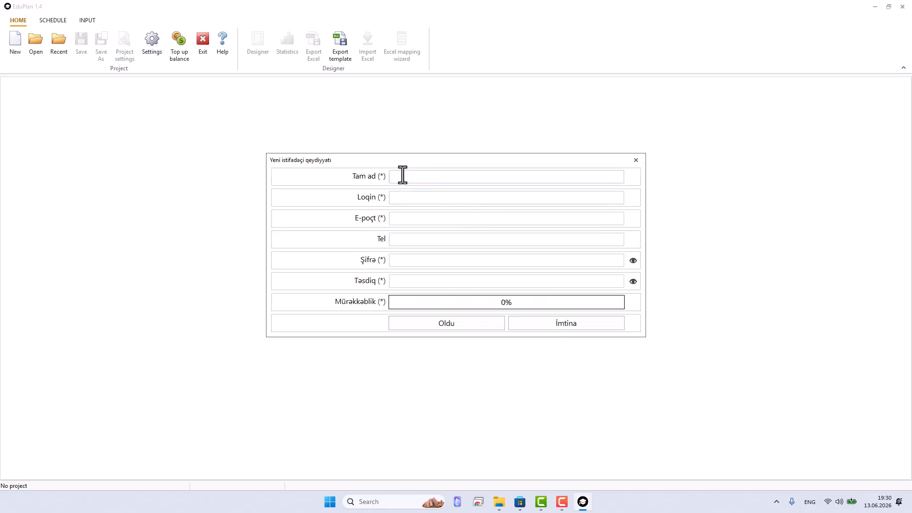
Enter the user's full name using the Azerbaijani keyboard layout
{"action": "key", "text": "alt+shift"}
{"action": "type", "text": "Əli"}
{"action": "key", "text": "BackSpace"}
{"action": "key", "text": "BackSpace"}
{"action": "key", "text": "BackSpace"}
Back in the English layout, fill in the login name and e-mail address
{"action": "key", "text": "alt+shift"}
{"action": "key", "text": "alt+shift"}
{"action": "key", "text": "alt+shift"}
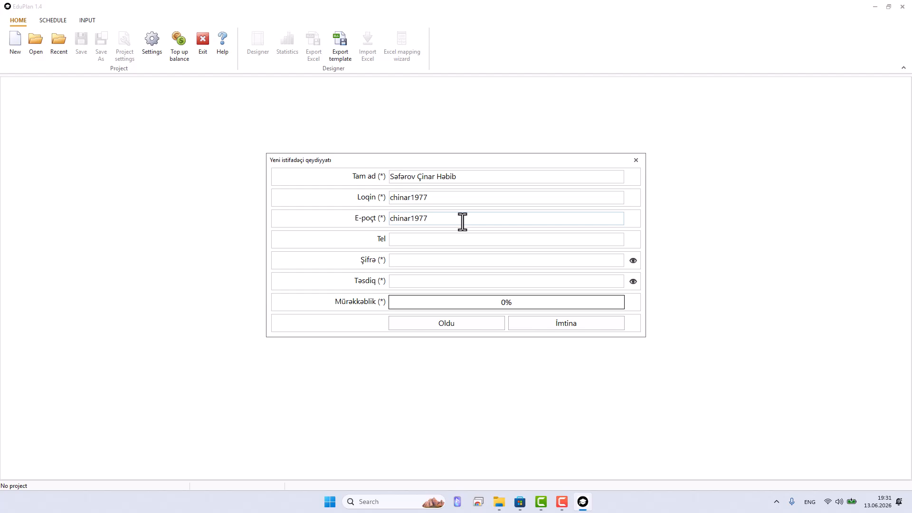
Fill in the phone number, password and its confirmation, then submit the registration
{"action": "left_click", "coordinate": [425, 239]}
{"action": "left_click", "coordinate": [411, 260]}
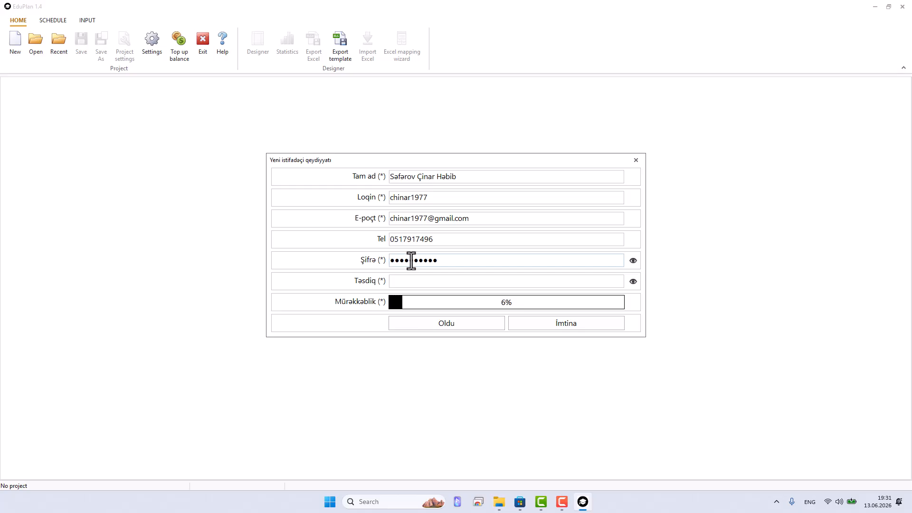
{"action": "left_click", "coordinate": [410, 281]}
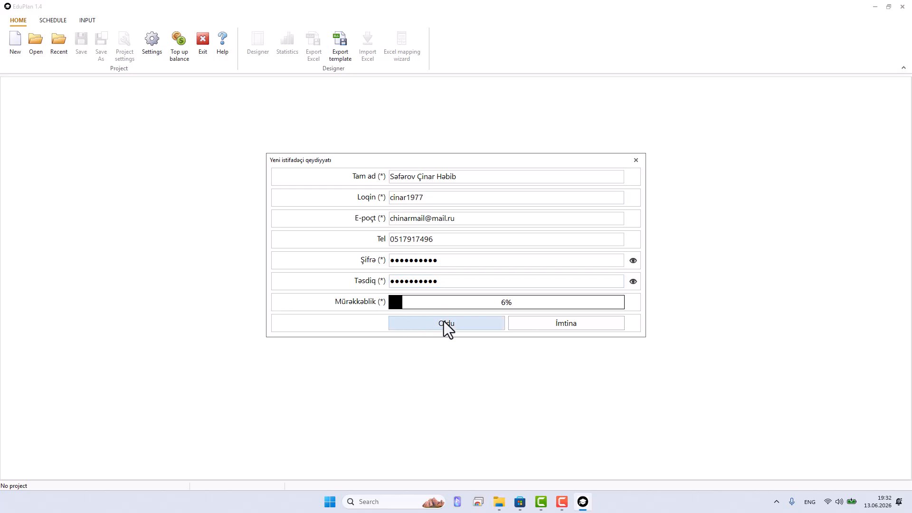
{"action": "left_click", "coordinate": [444, 321]}
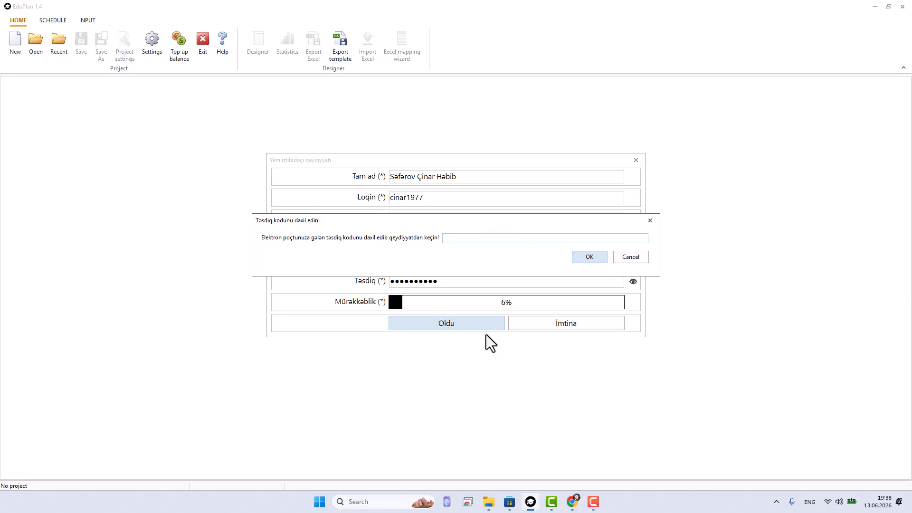
Copy the registration key from the EduPlan e-mail in Gmail
{"action": "left_click", "coordinate": [573, 501]}
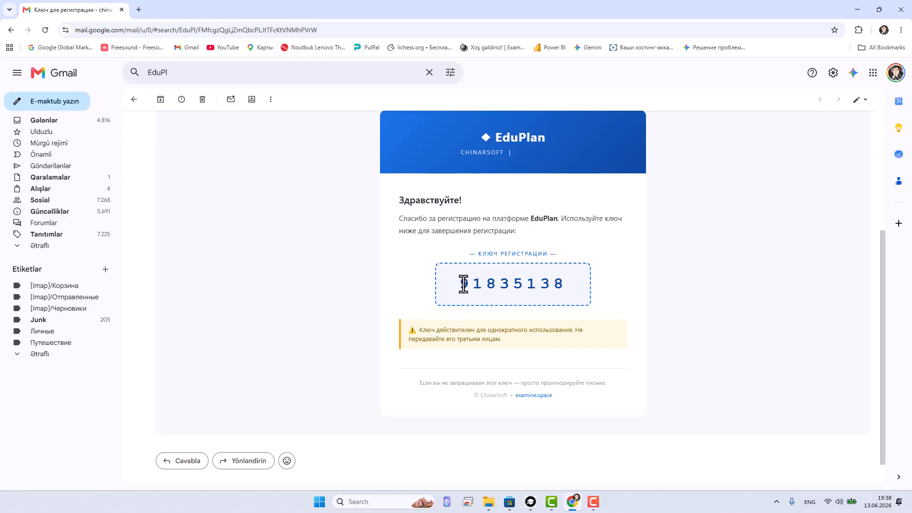
{"action": "left_click_drag", "start_coordinate": [459, 284], "coordinate": [562, 284]}
{"action": "right_click", "coordinate": [567, 295]}
{"action": "left_click", "coordinate": [572, 302]}
Paste the e-mailed confirmation code into EduPlan's code field and confirm it with OK
{"action": "left_click", "coordinate": [531, 502]}
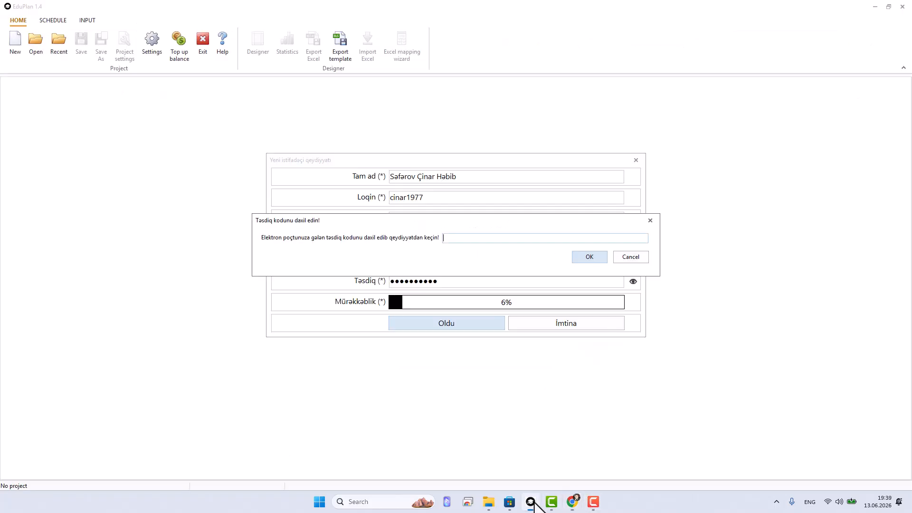
{"action": "right_click", "coordinate": [469, 238]}
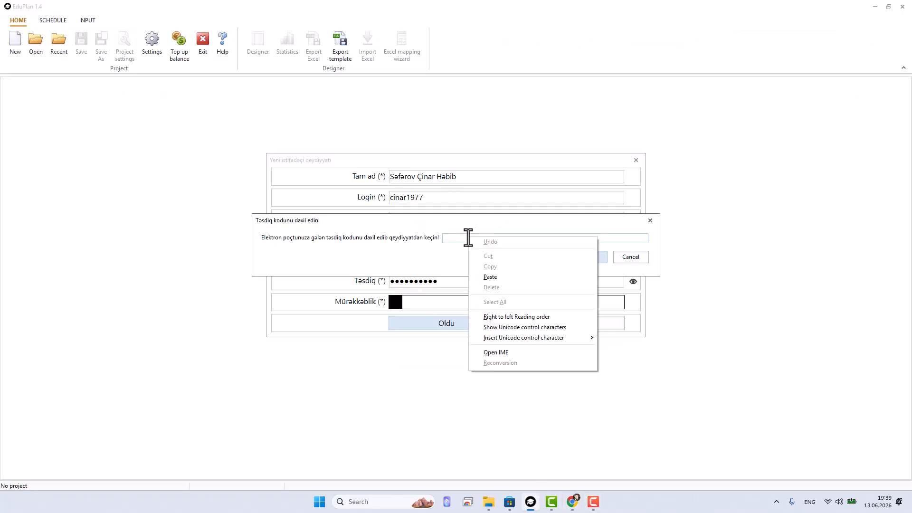
{"action": "left_click", "coordinate": [483, 275]}
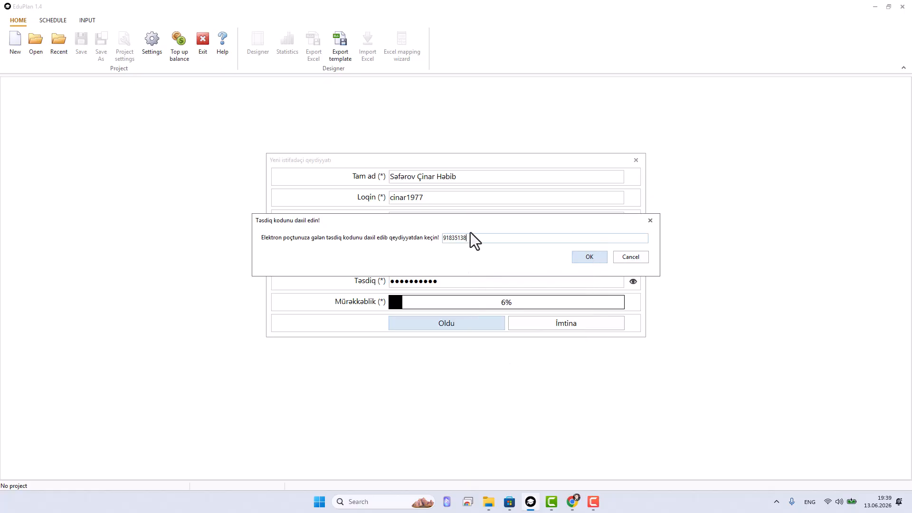
{"action": "left_click", "coordinate": [590, 257]}
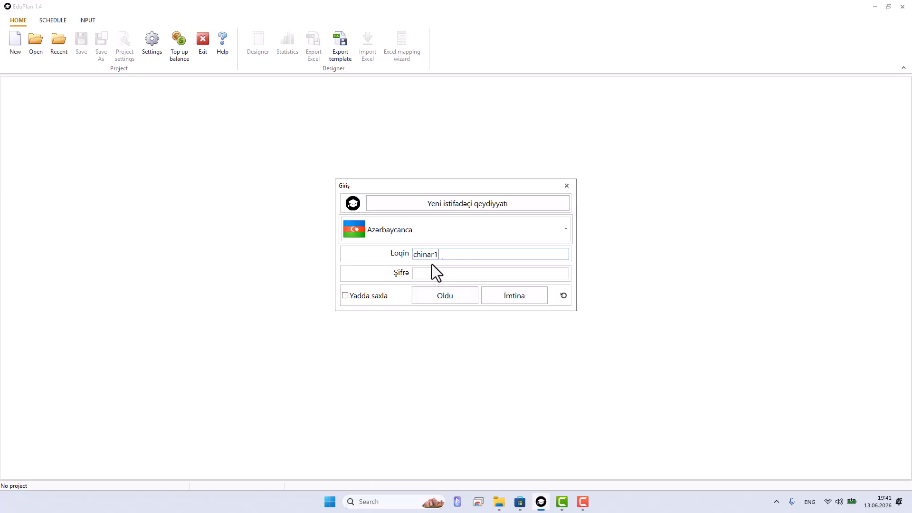
Enter the account password in the Giriş dialog and sign in with the new account
{"action": "left_click", "coordinate": [445, 273]}
{"action": "type", "text": "•••••••••"}
{"action": "left_click", "coordinate": [455, 295]}
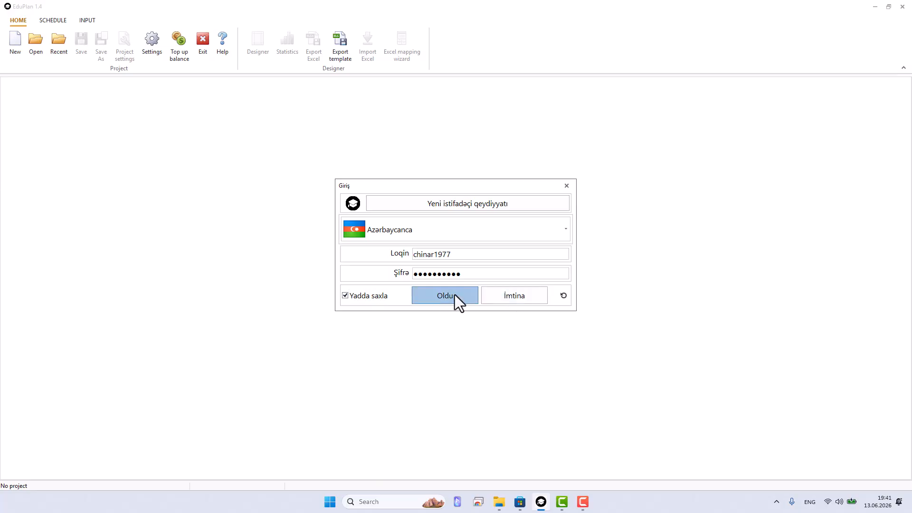